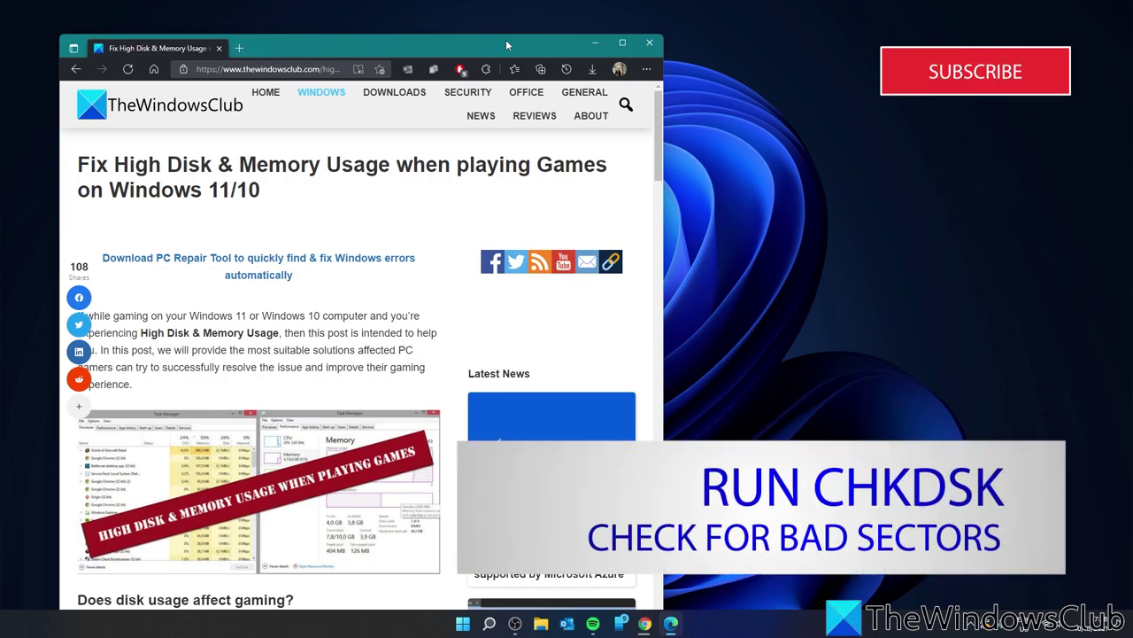
# Open Command Prompt as administrator from Start search.
pyautogui.click(489, 624)
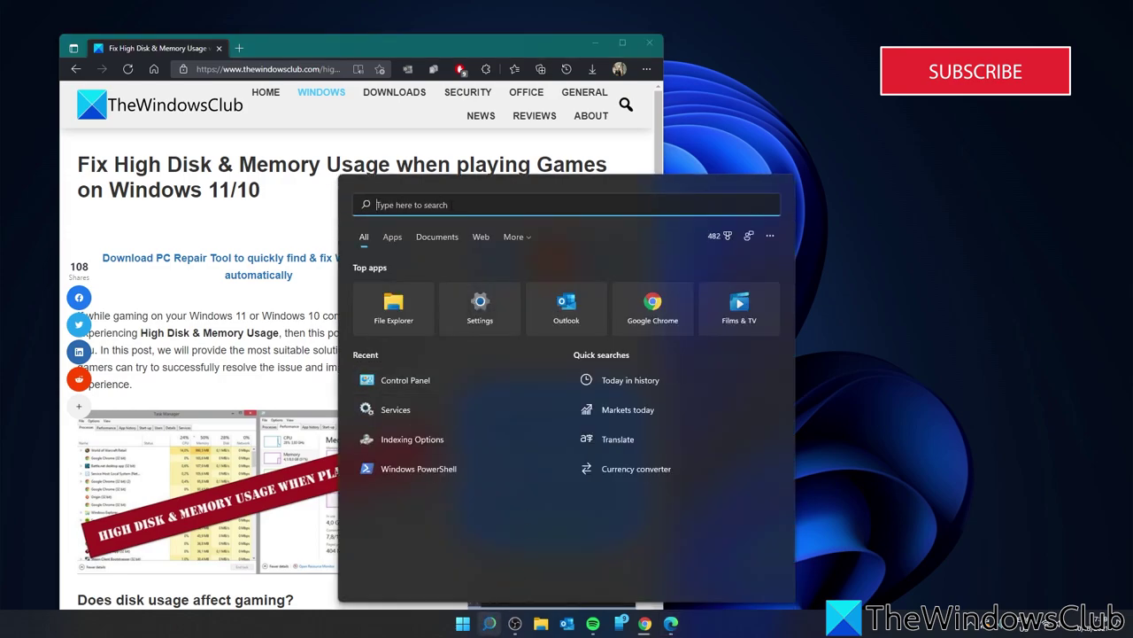
pyautogui.write('Command Prompt')
pyautogui.hotkey('ctrl', 'shift', 'Return')
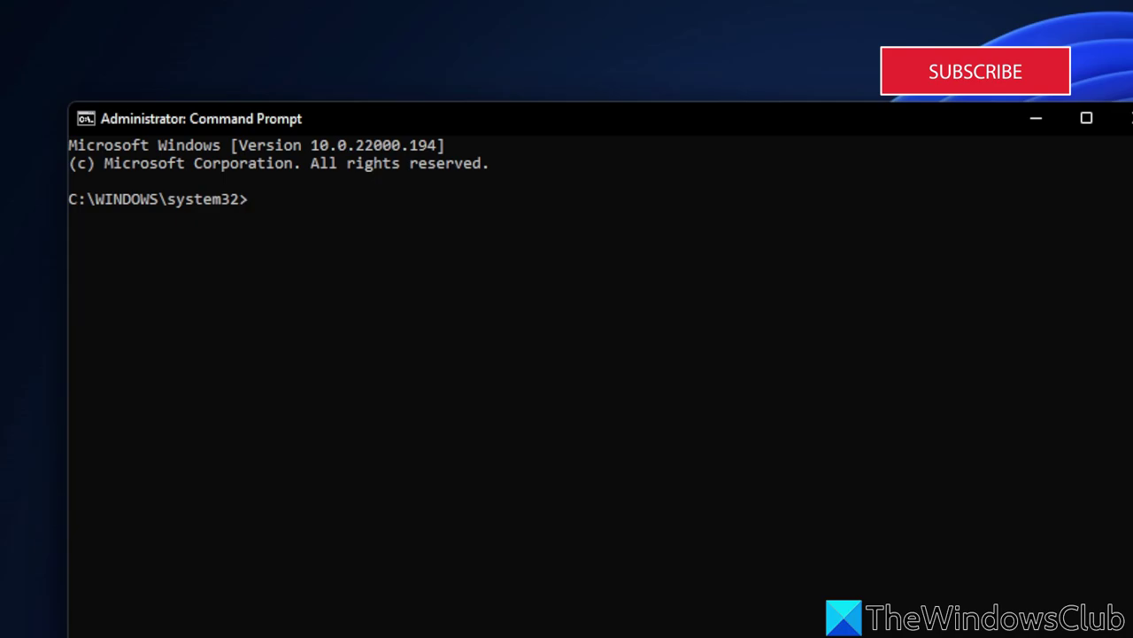
# Run CHKDSK /X /F /R and answer Y to schedule it for the next restart.
pyautogui.write('CHKDSK /X ')
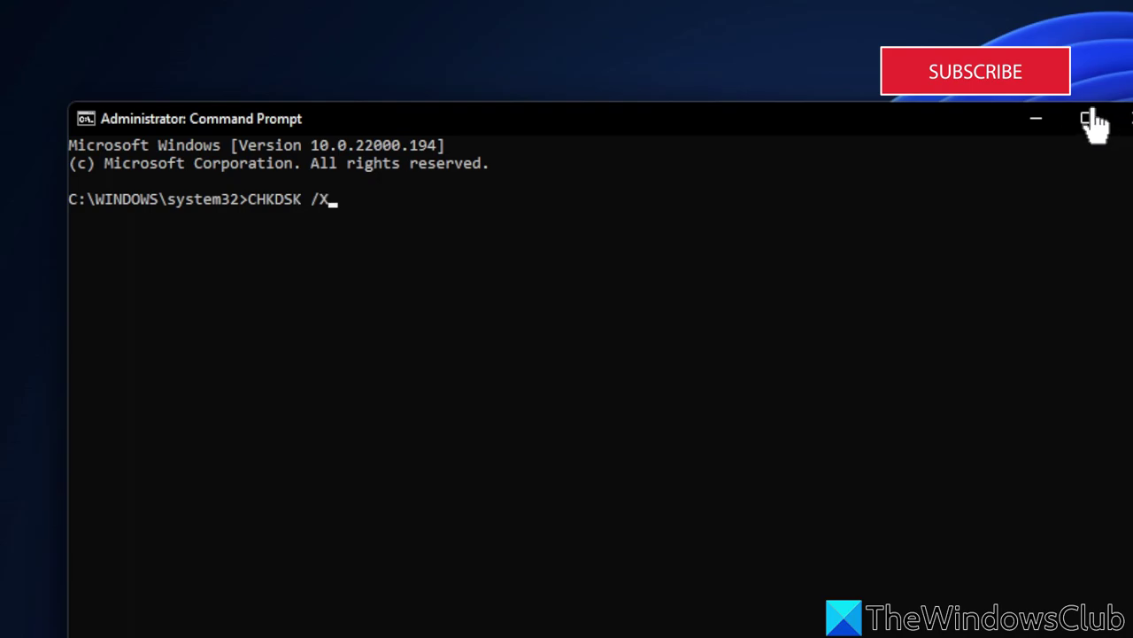
pyautogui.write('/F')
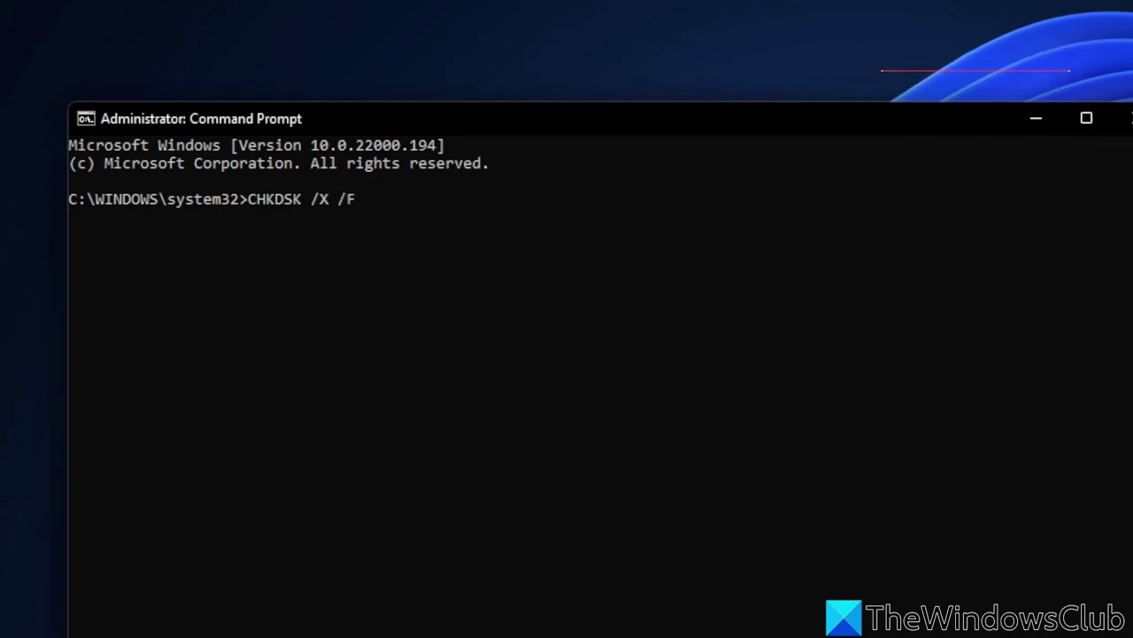
pyautogui.write(' /R')
pyautogui.press('Return')
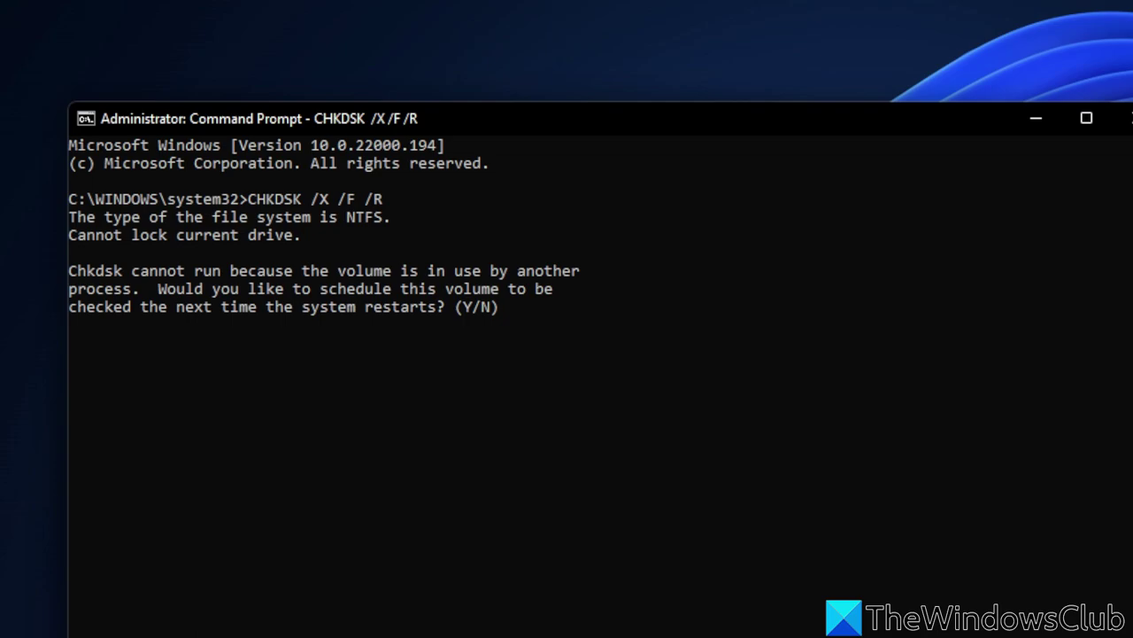
pyautogui.write('Y')
pyautogui.press('Return')
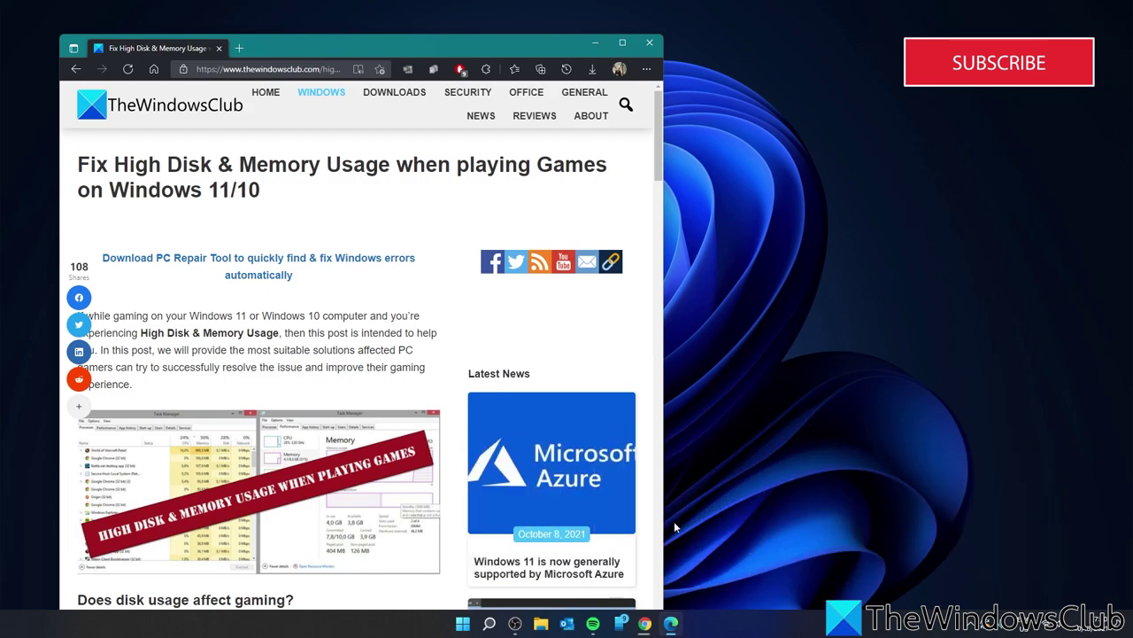
# Open Services from Start search and change Windows Search's startup type to Disabled.
pyautogui.click(490, 624)
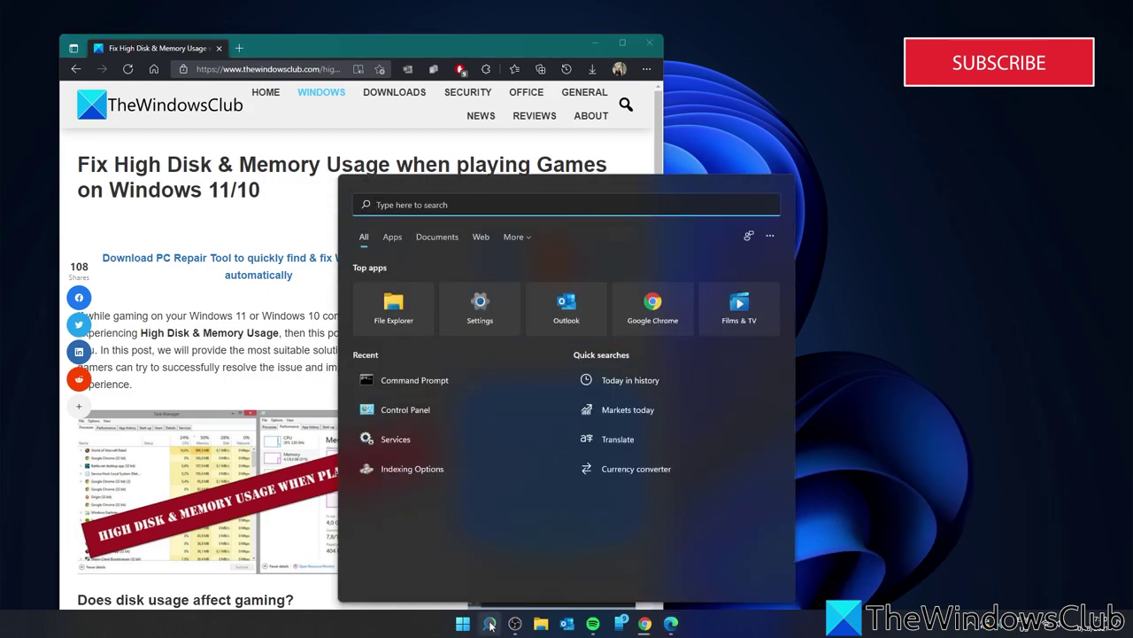
pyautogui.click(443, 438)
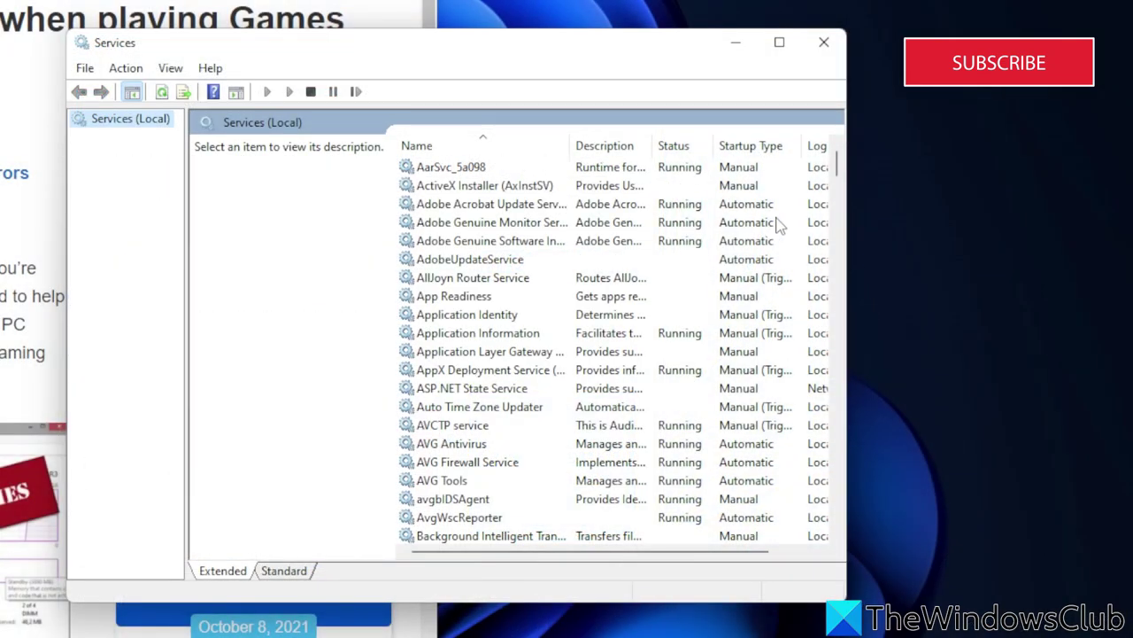
pyautogui.moveTo(837, 168); pyautogui.dragTo(846, 509)
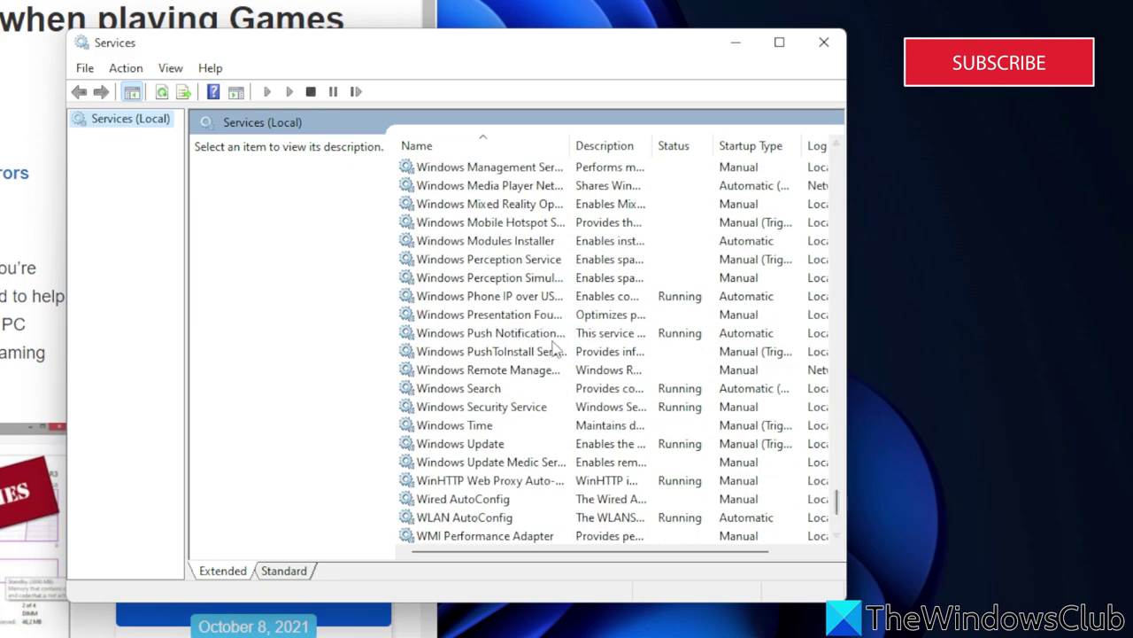
pyautogui.doubleClick(477, 391)
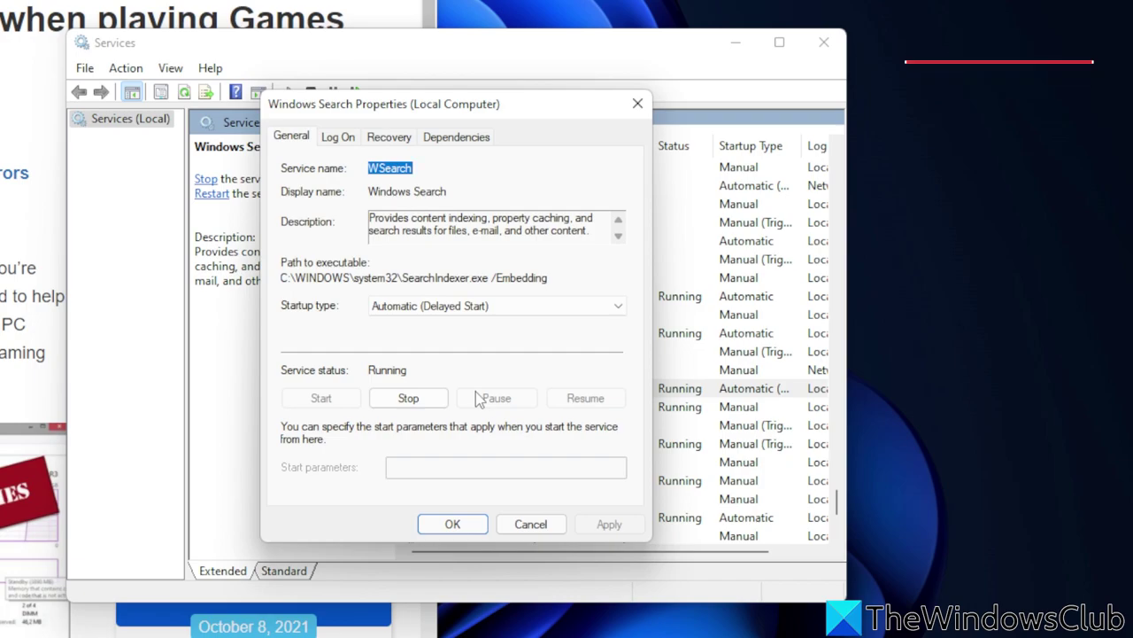
pyautogui.click(617, 307)
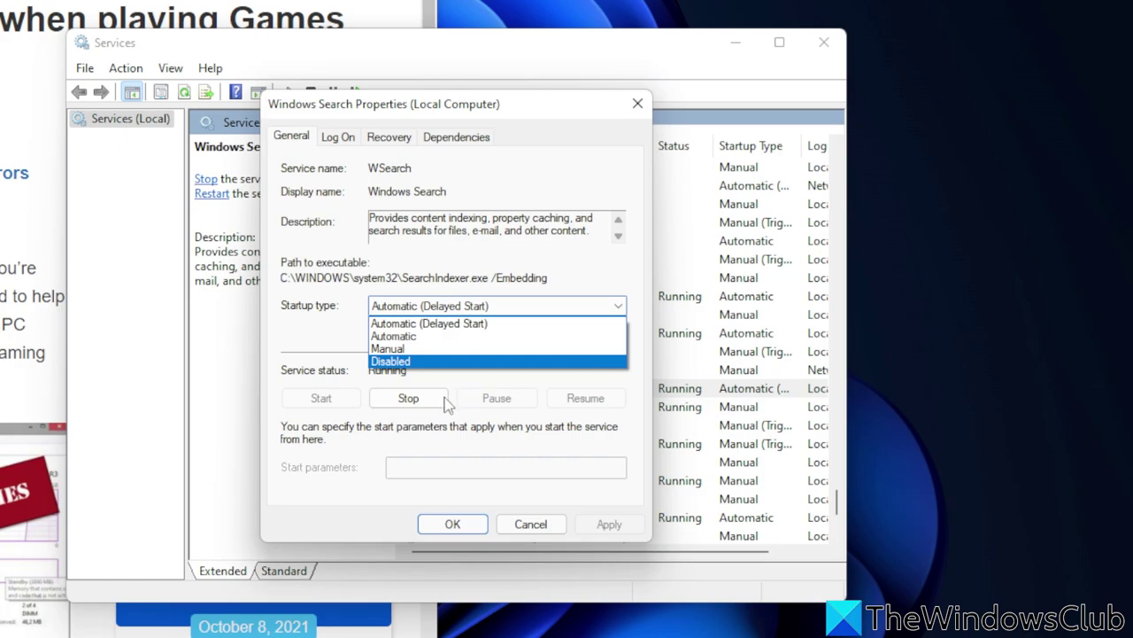
pyautogui.click(470, 526)
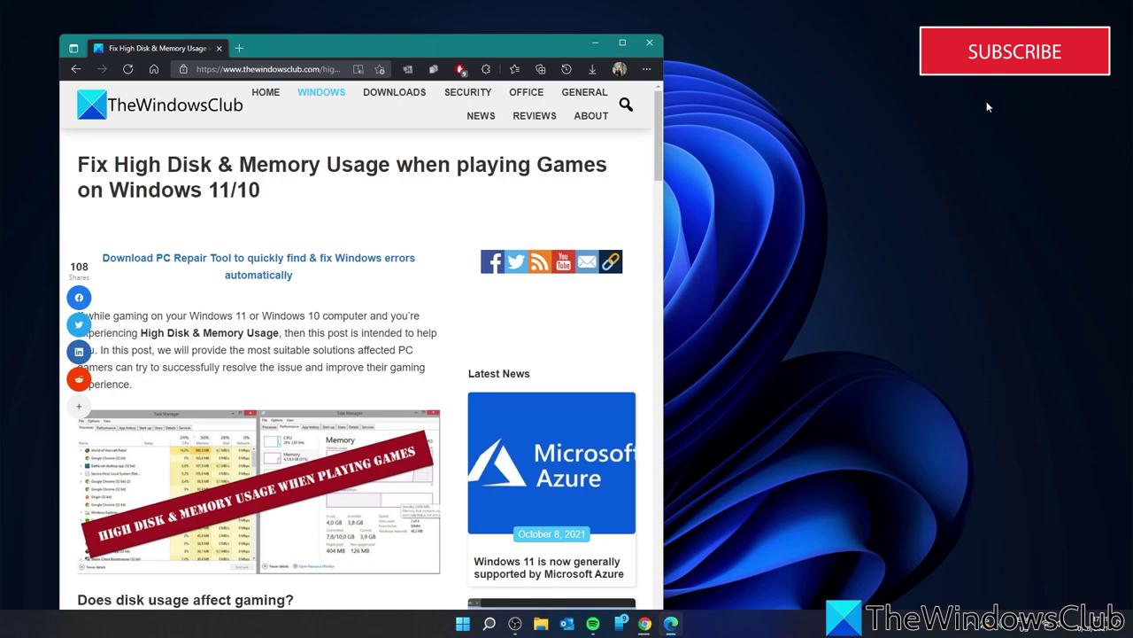
pyautogui.click(489, 624)
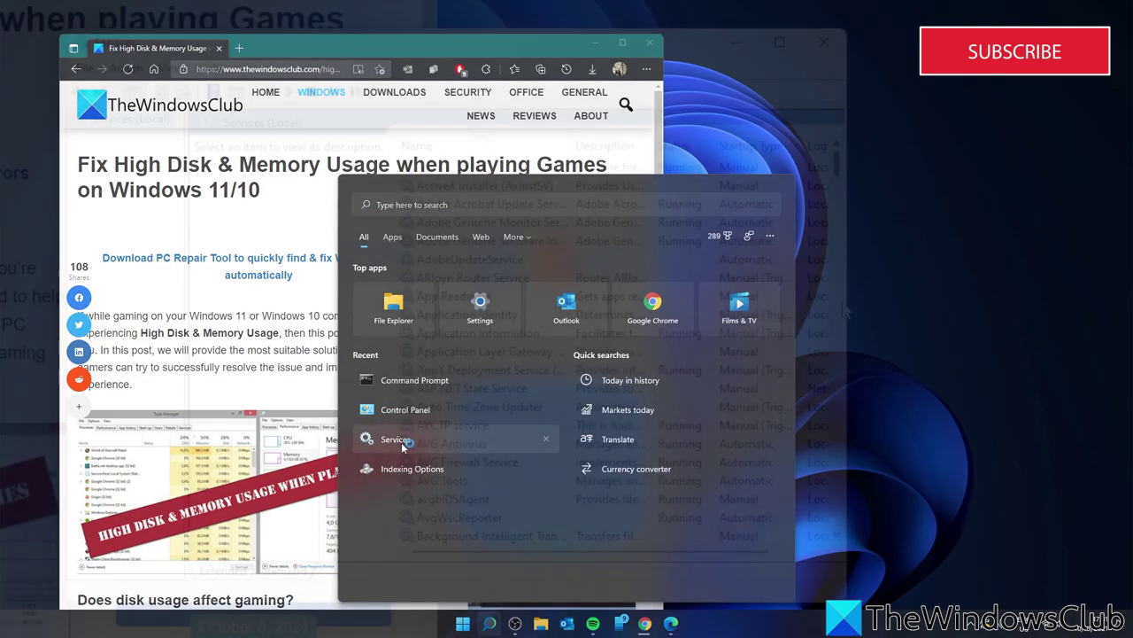
pyautogui.click(395, 439)
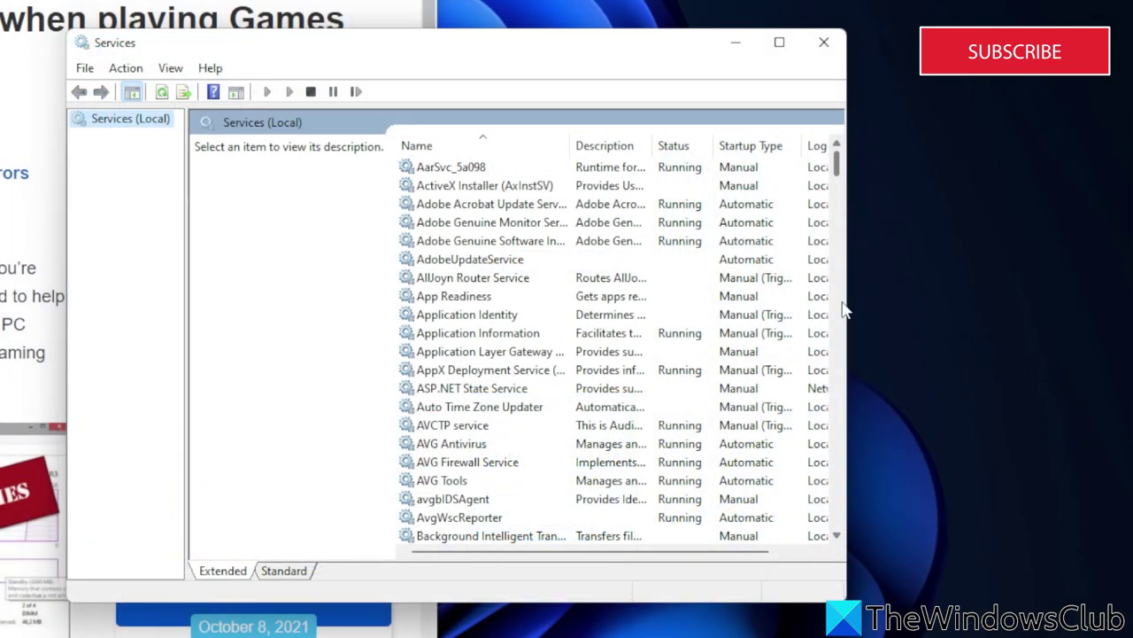
pyautogui.moveTo(841, 174); pyautogui.dragTo(839, 422)
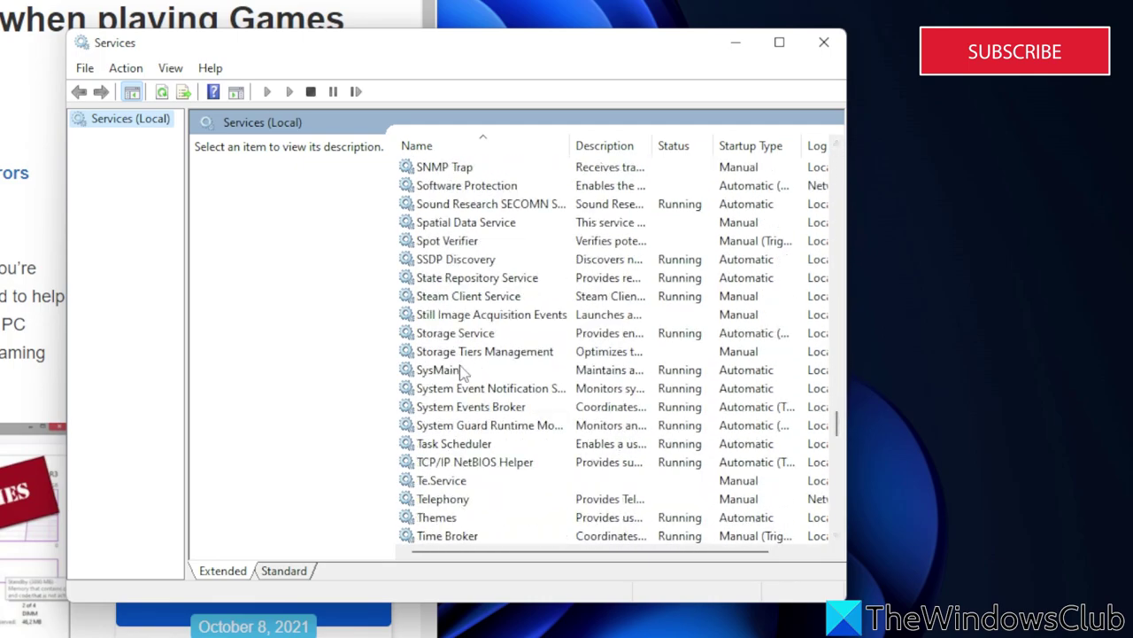
pyautogui.doubleClick(440, 370)
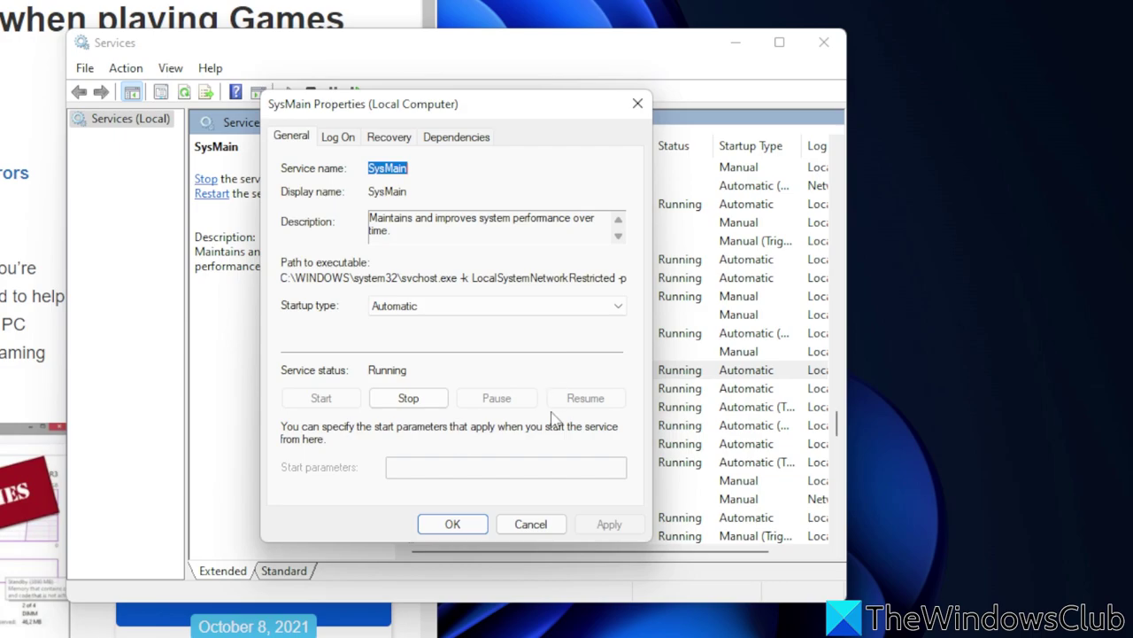
pyautogui.click(637, 103)
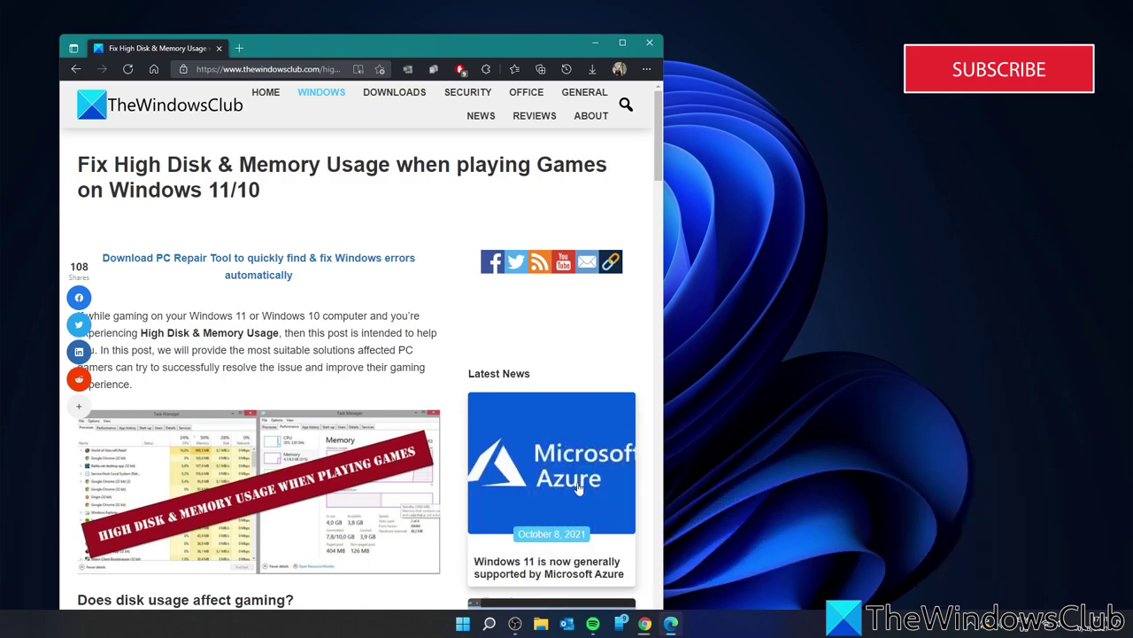
# Run POWERCFG.EXE /HIBERNATE OFF in an administrator Command Prompt found by searching COM.
pyautogui.click(492, 624)
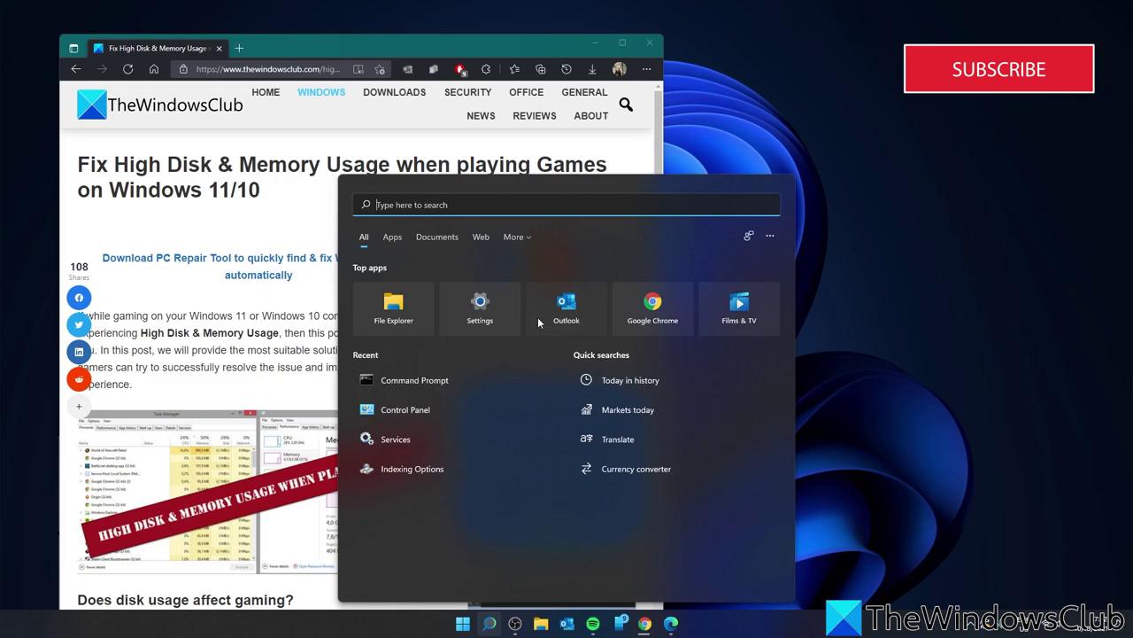
pyautogui.write('COMM')
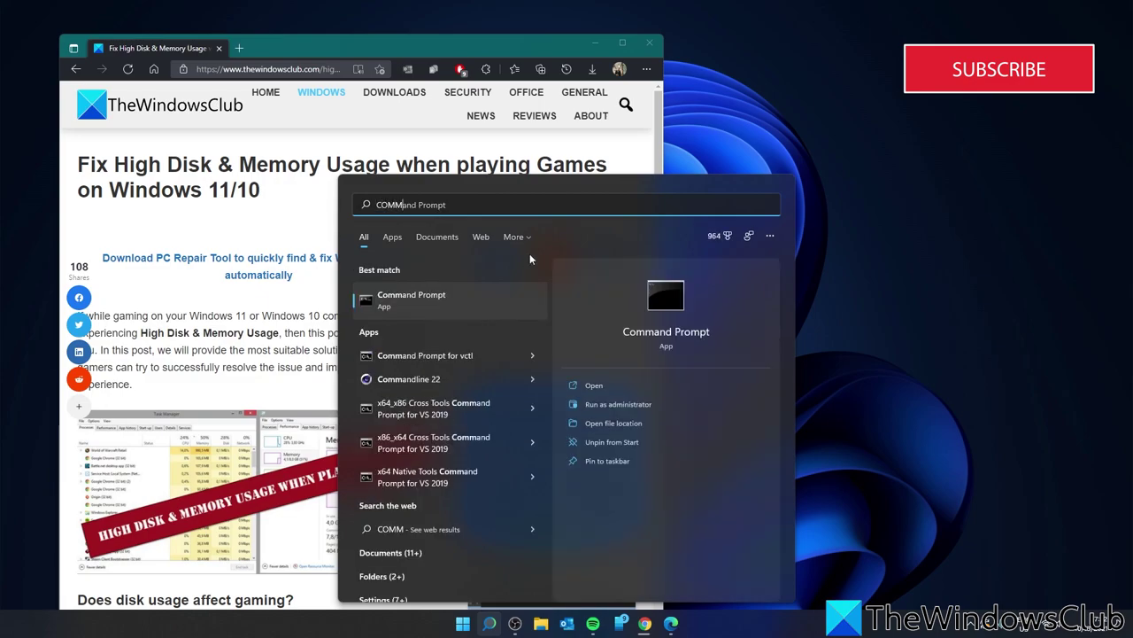
pyautogui.hotkey('ctrl', 'shift', 'Return')
pyautogui.write('P')
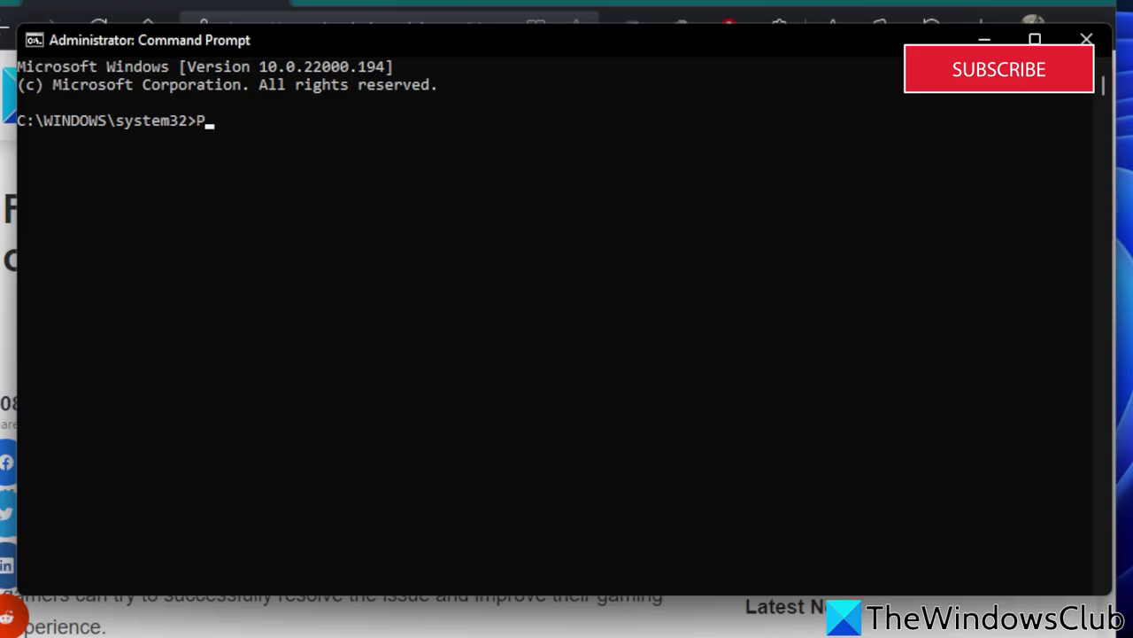
pyautogui.write('OWERCFG.EXE')
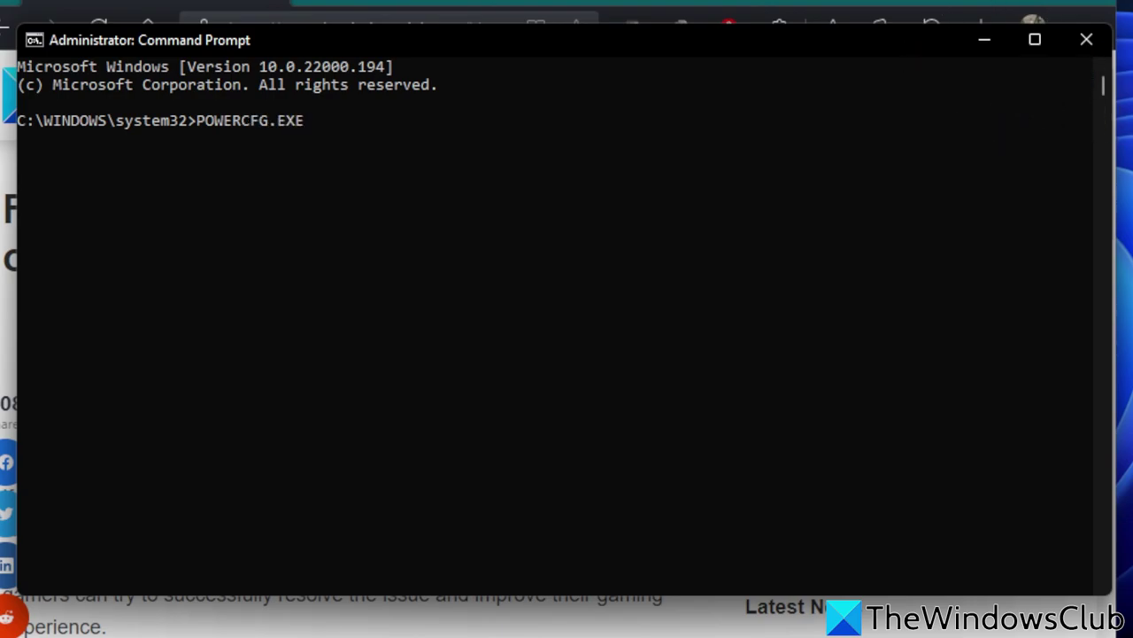
pyautogui.write(' /HIBERNATE')
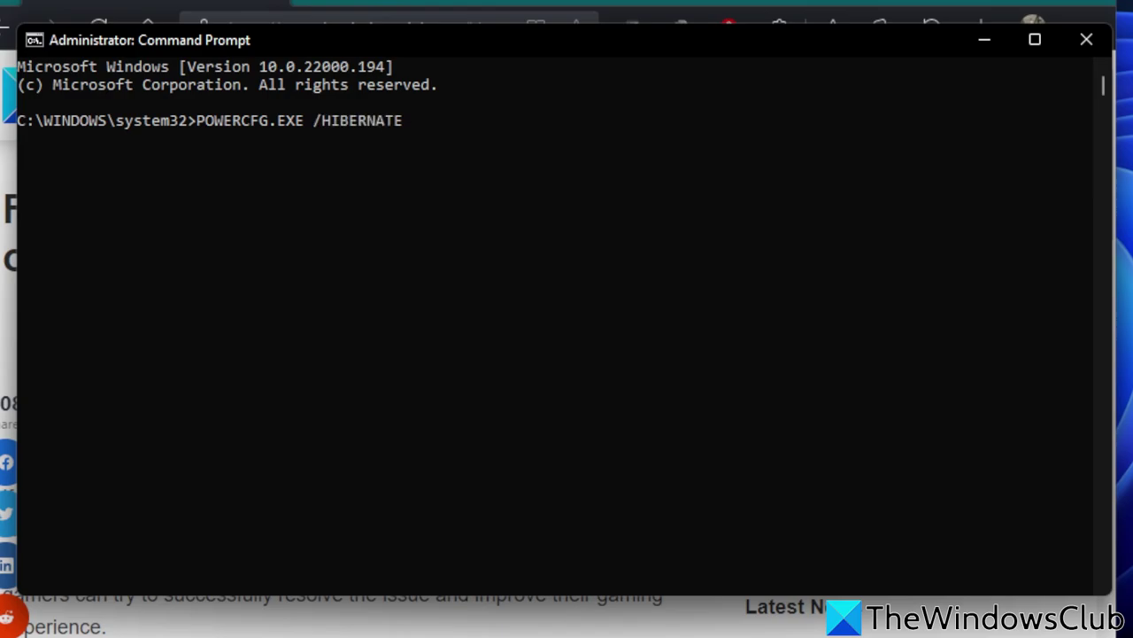
pyautogui.write(' OFF')
pyautogui.press('Return')
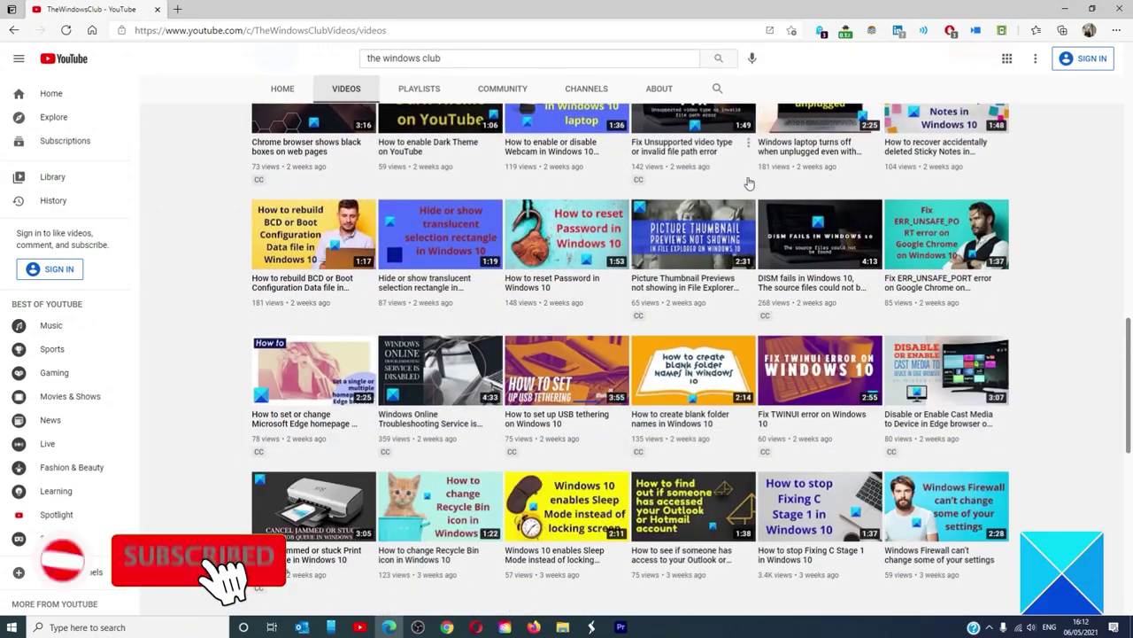
# Scroll up TheWindowsClub's Videos page to its most recent uploads.
pyautogui.scroll(5, 748, 181)
pyautogui.scroll(5, 748, 181)
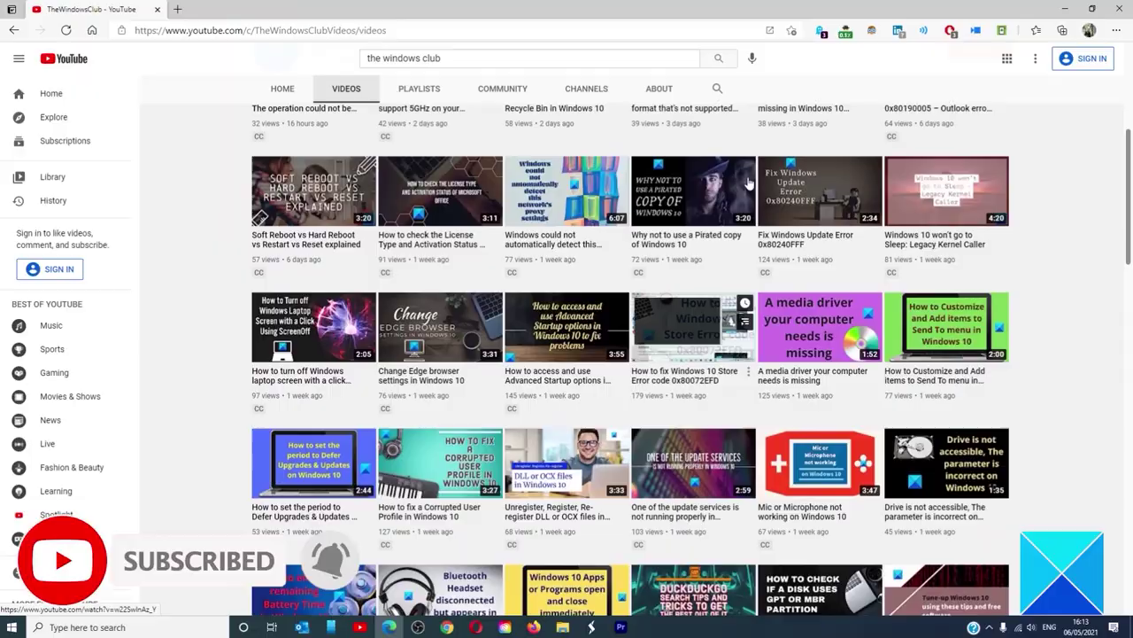